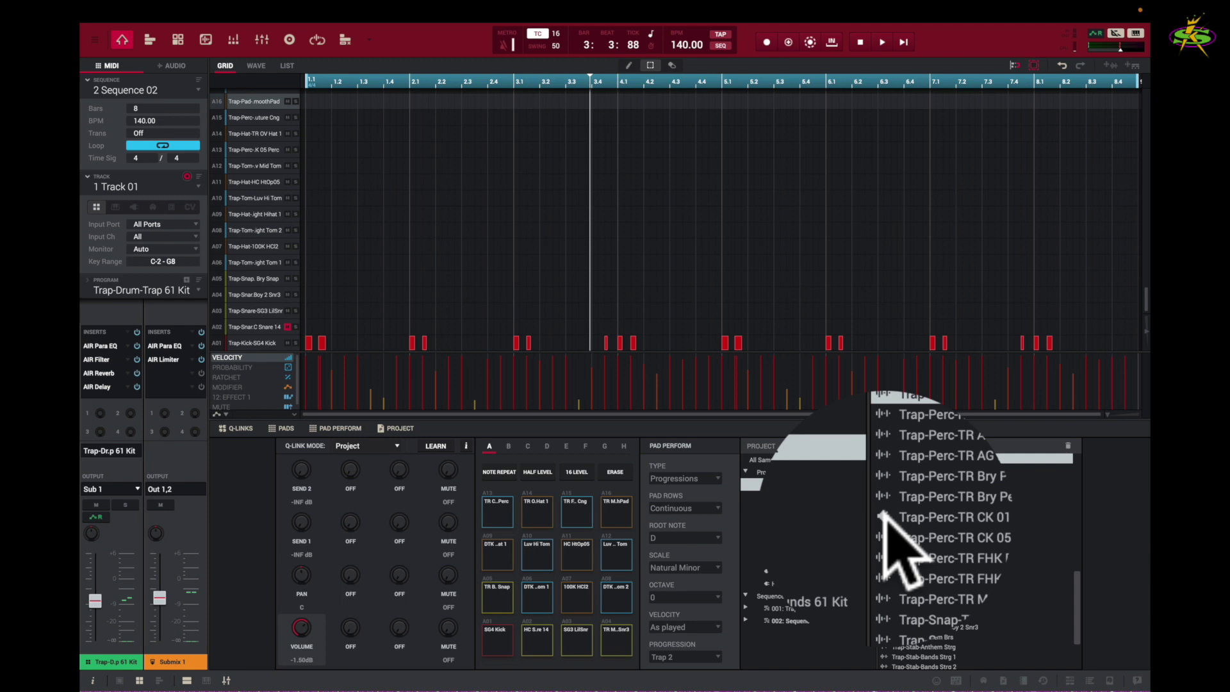
# - Audition the Trap-Perc-TR CK 01 Perc and CK 05 Perc samples, then select Trap-Perc-TR CK 05 Perc
pyautogui.click(893, 518)
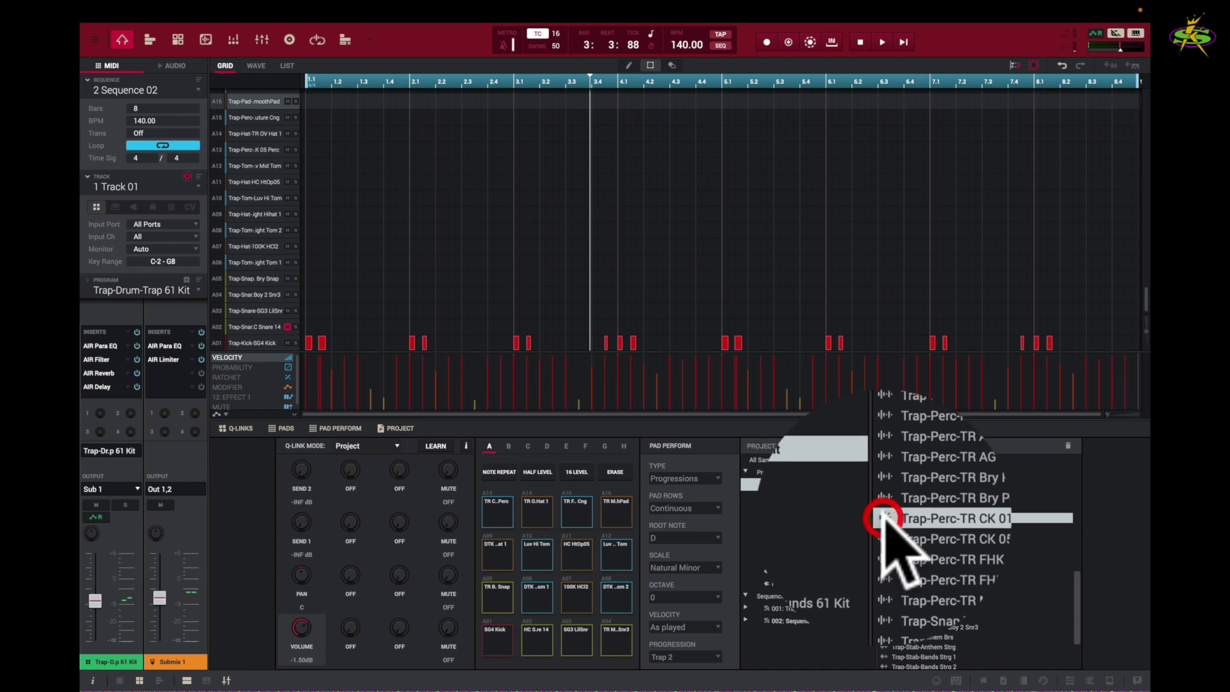
pyautogui.click(883, 525)
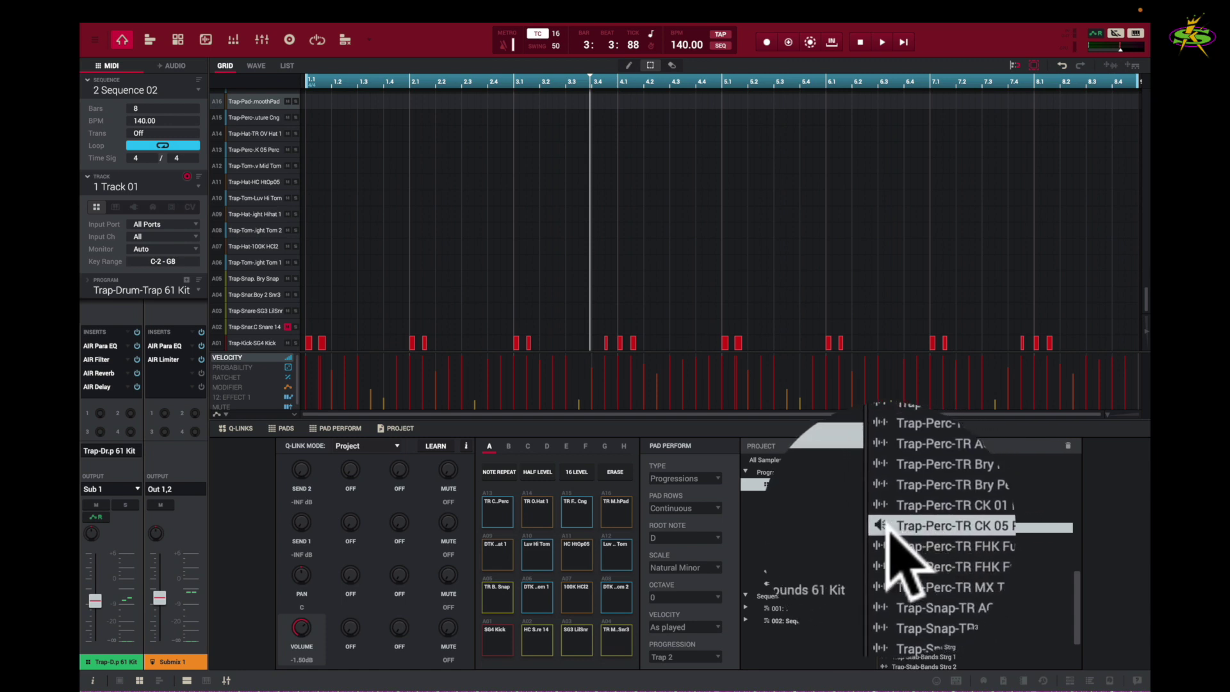
pyautogui.click(892, 529)
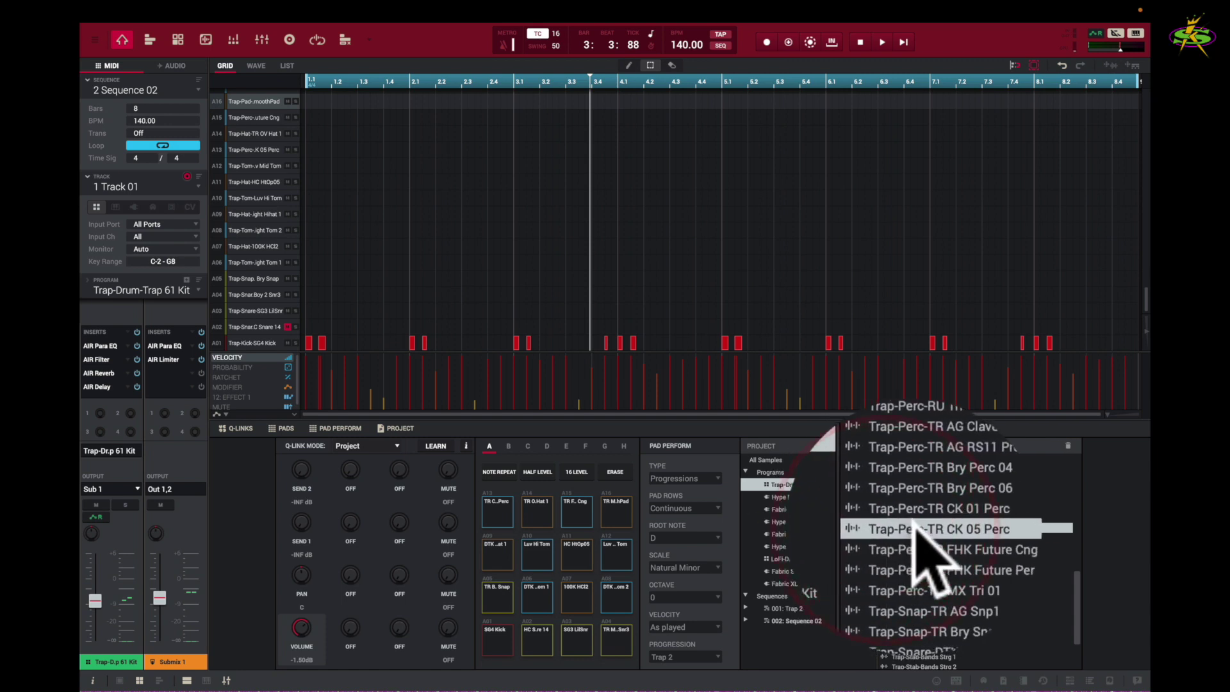
# - Load Trap-Perc-TR CK 05 Perc onto pad A16 and play the pad repeatedly to hear it
pyautogui.moveTo(917, 526); pyautogui.dragTo(603, 503)
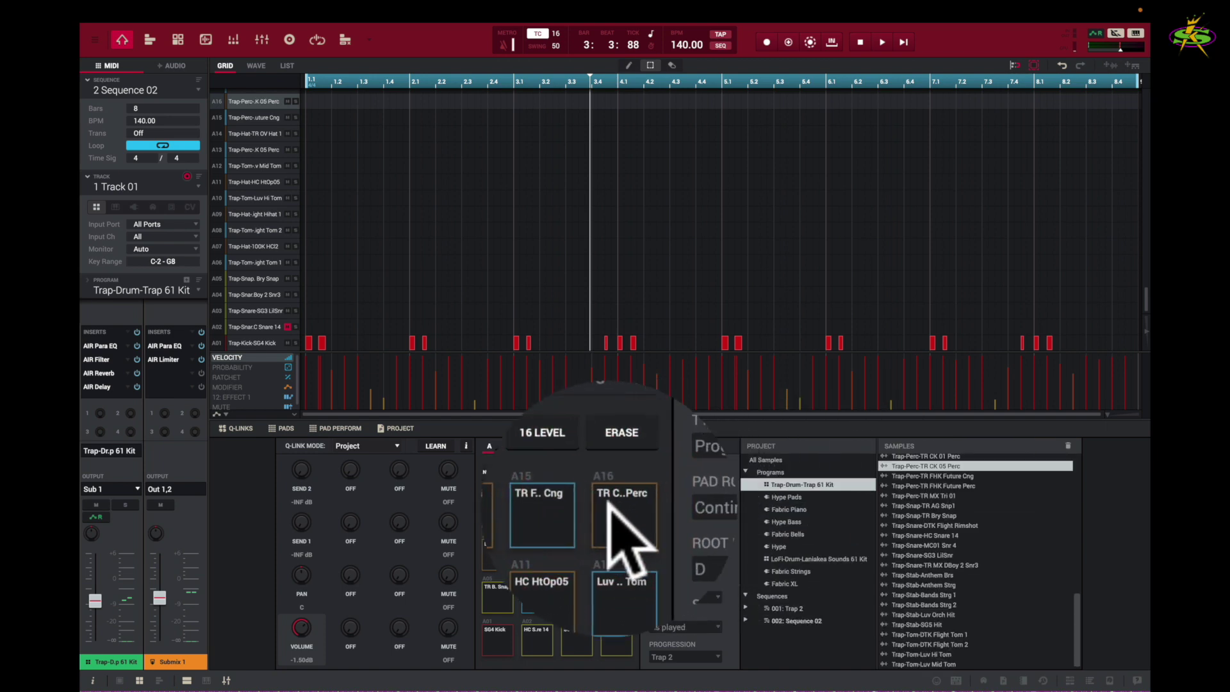
pyautogui.click(612, 506)
pyautogui.click(614, 506)
pyautogui.click(614, 506)
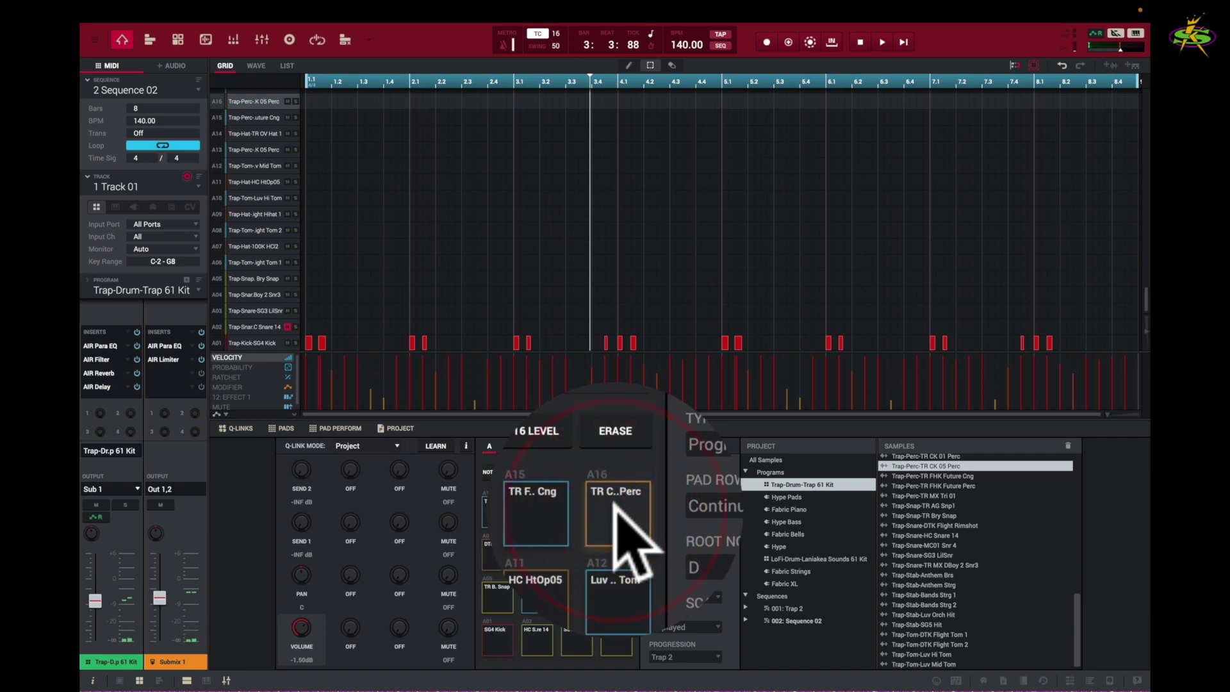
pyautogui.click(614, 506)
pyautogui.click(614, 506)
pyautogui.click(613, 507)
pyautogui.click(614, 506)
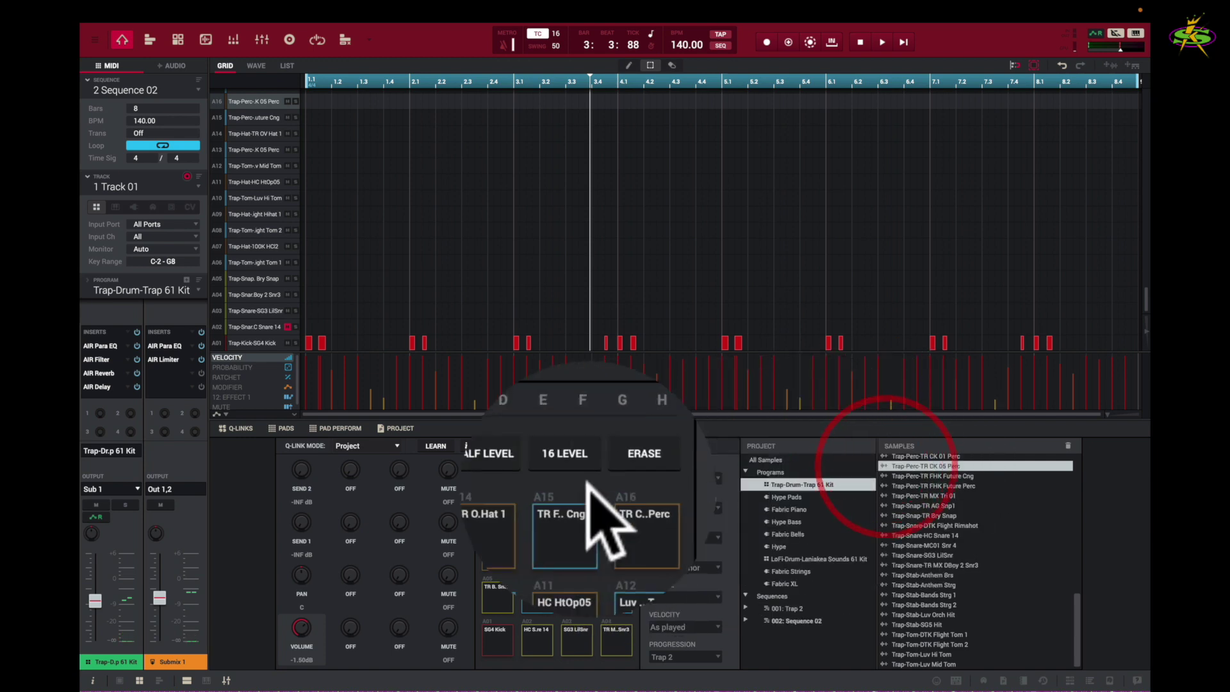
pyautogui.click(613, 506)
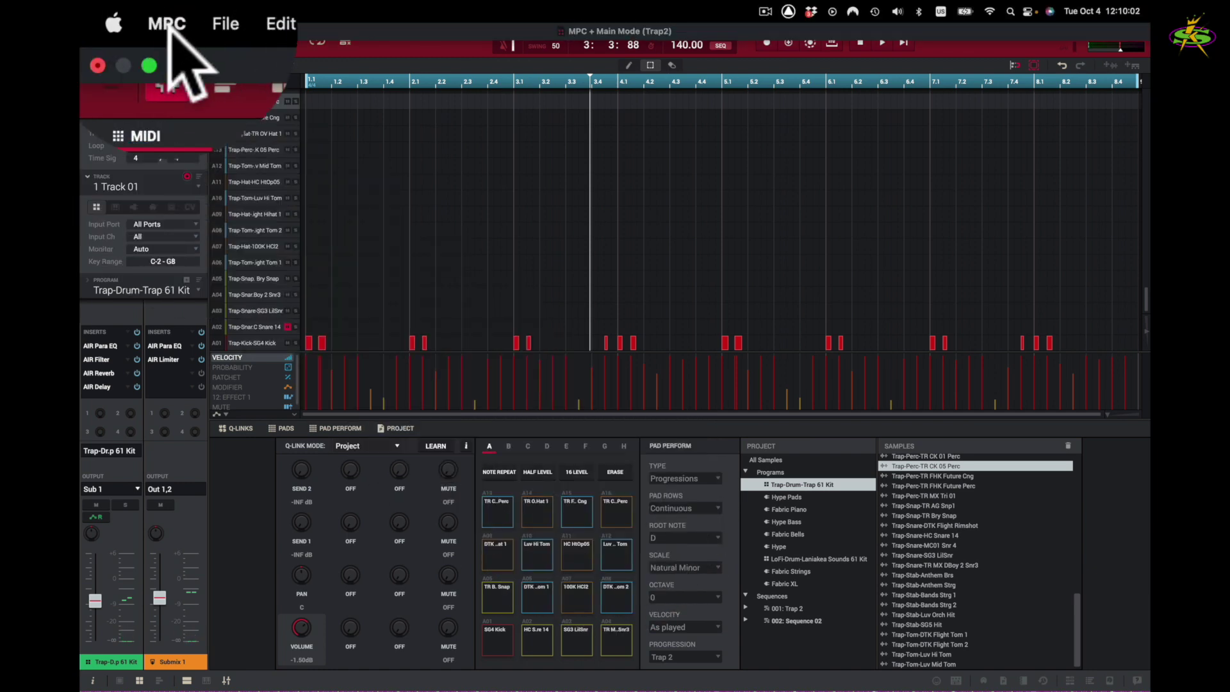
pyautogui.click(164, 19)
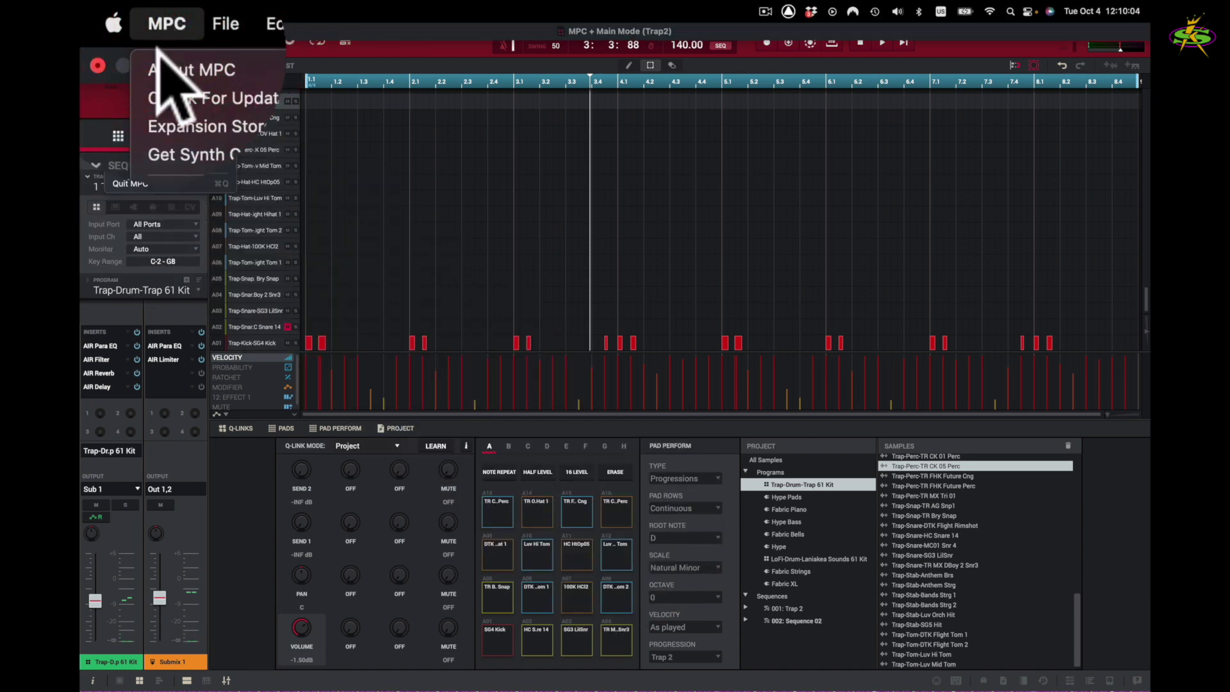
pyautogui.click(198, 129)
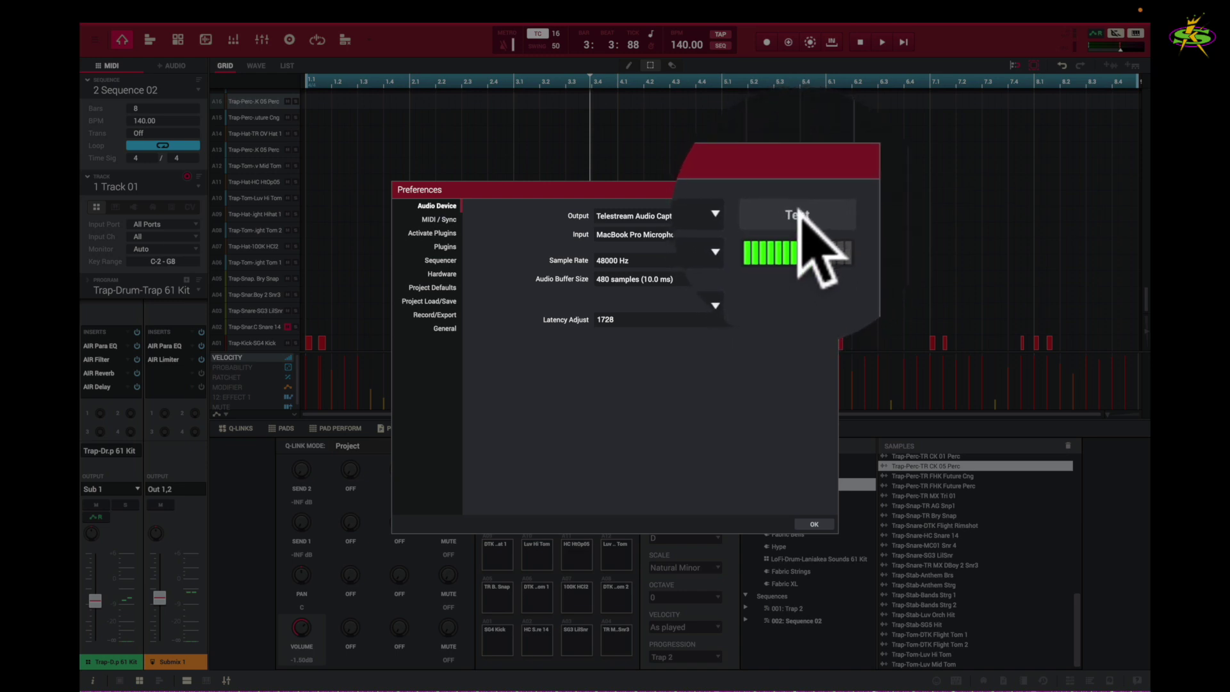
pyautogui.click(799, 205)
pyautogui.click(799, 208)
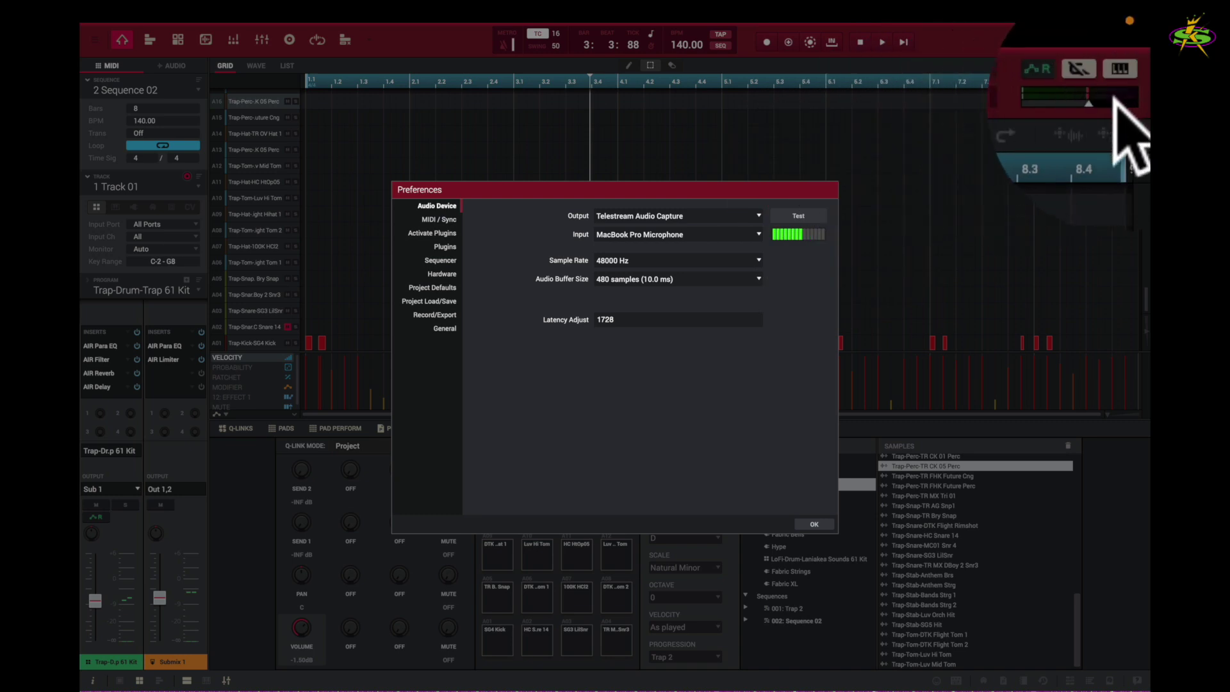
pyautogui.click(801, 208)
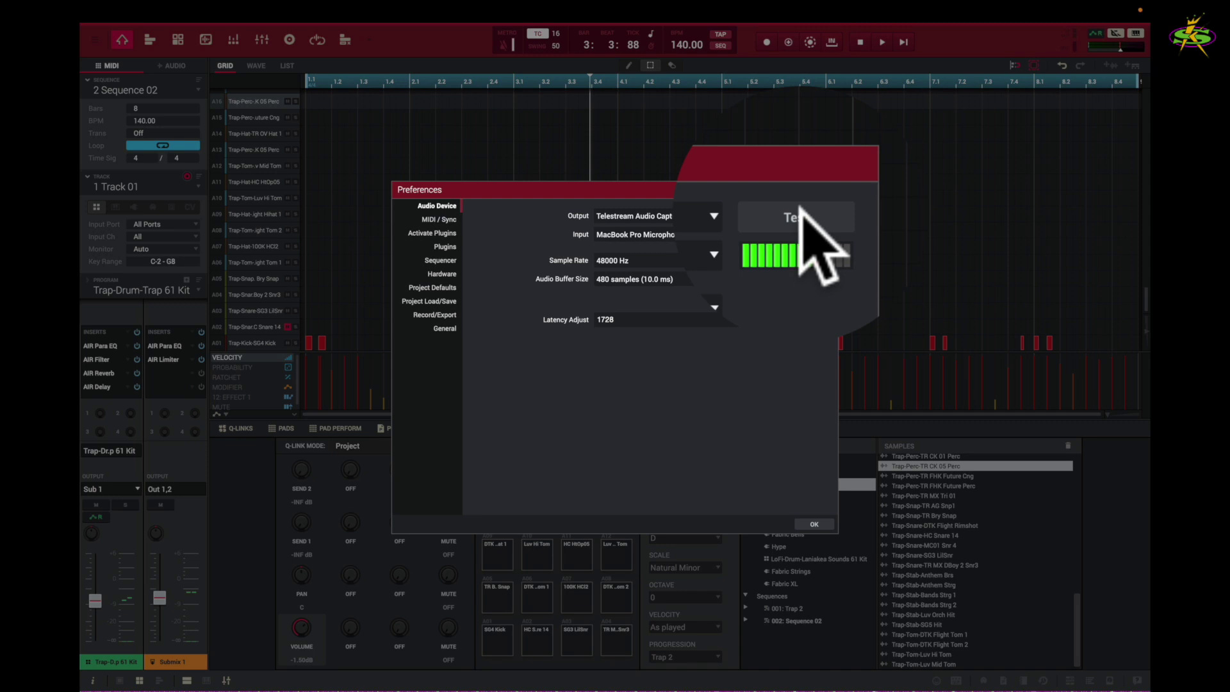
pyautogui.click(813, 524)
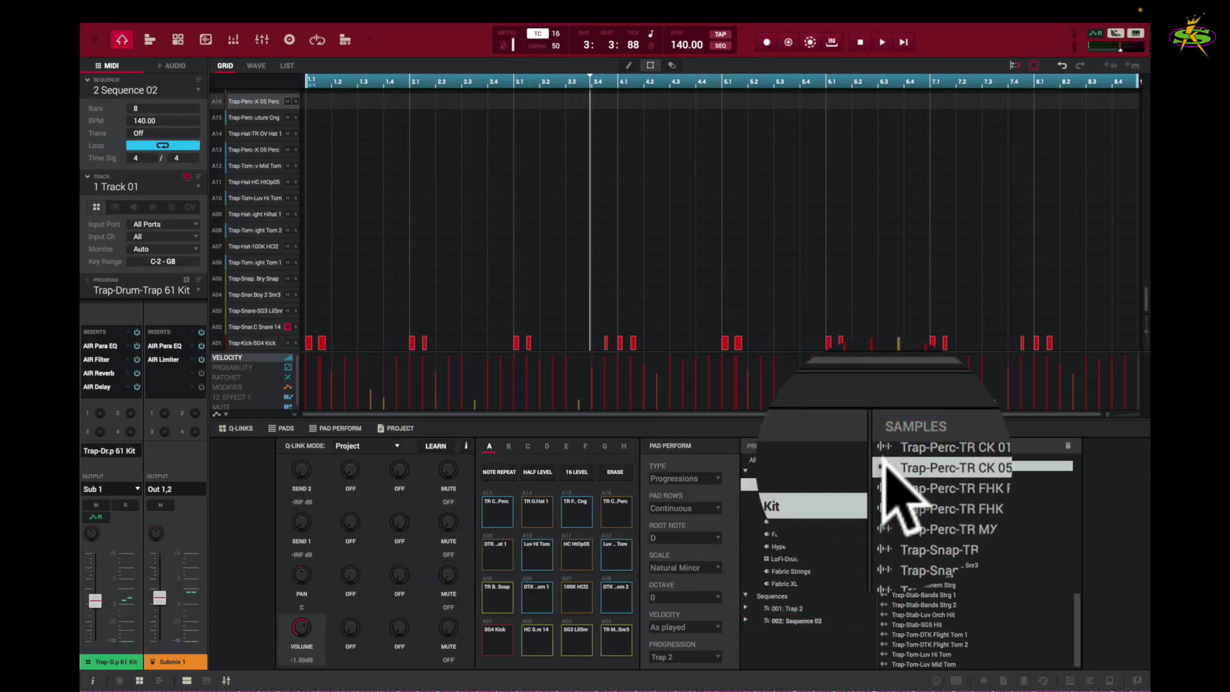
pyautogui.click(883, 459)
pyautogui.click(882, 464)
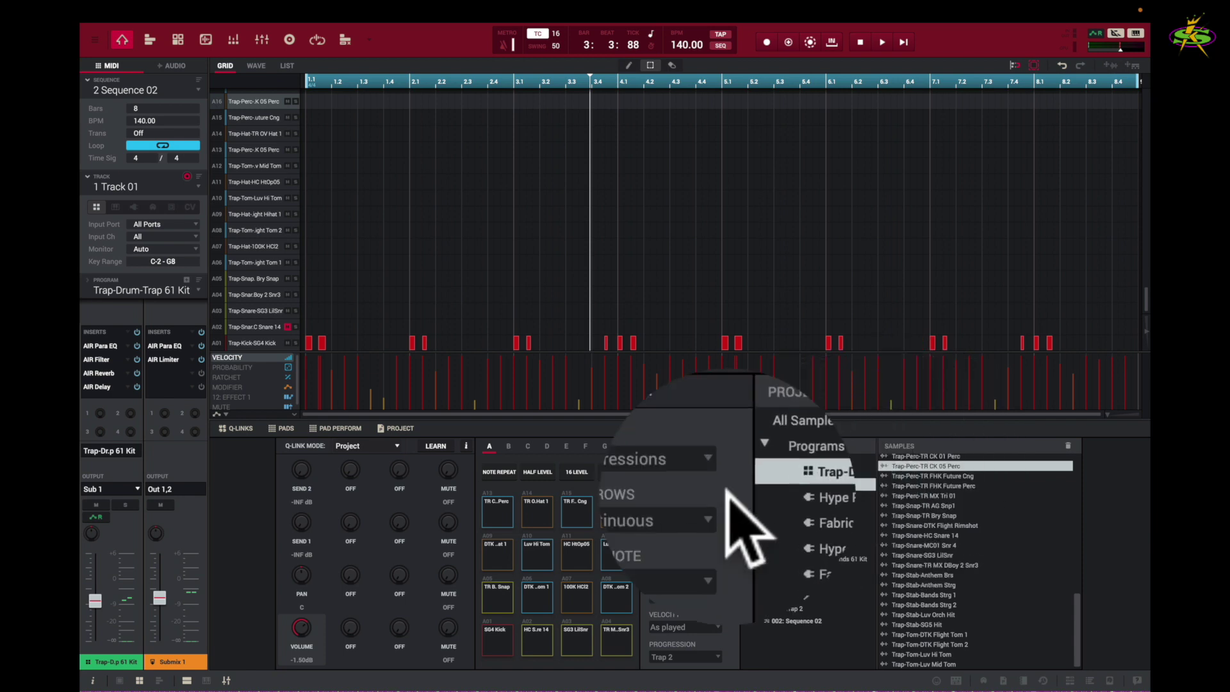
pyautogui.click(611, 506)
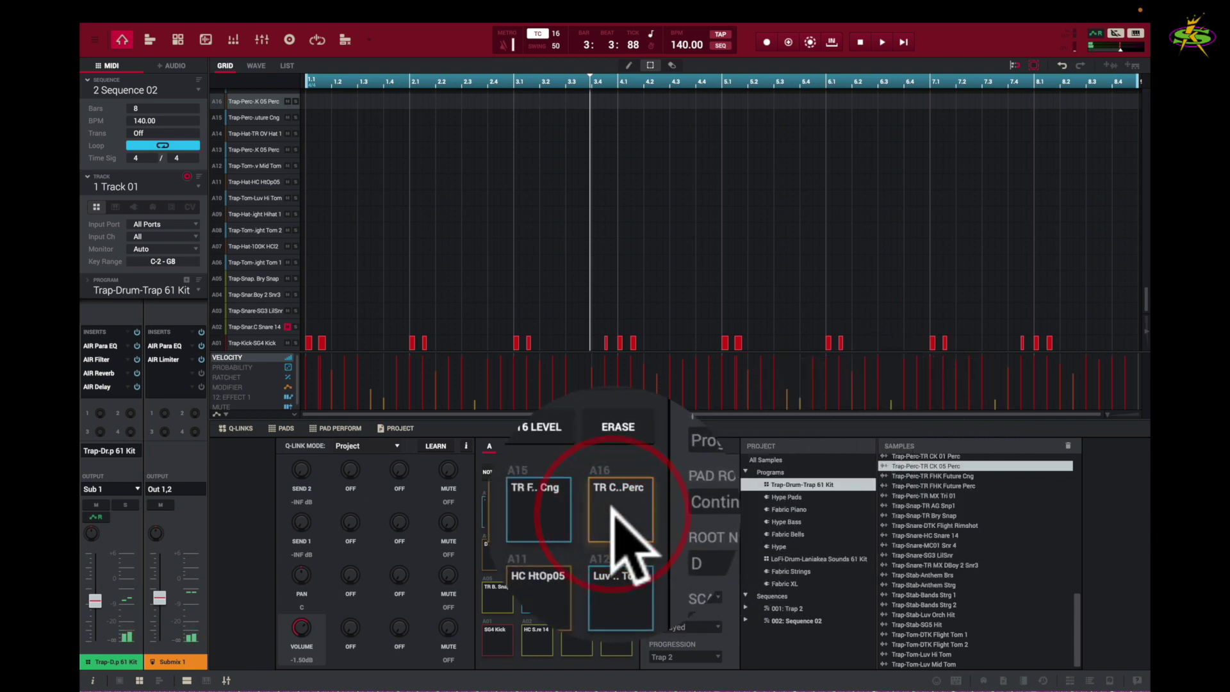
pyautogui.click(610, 506)
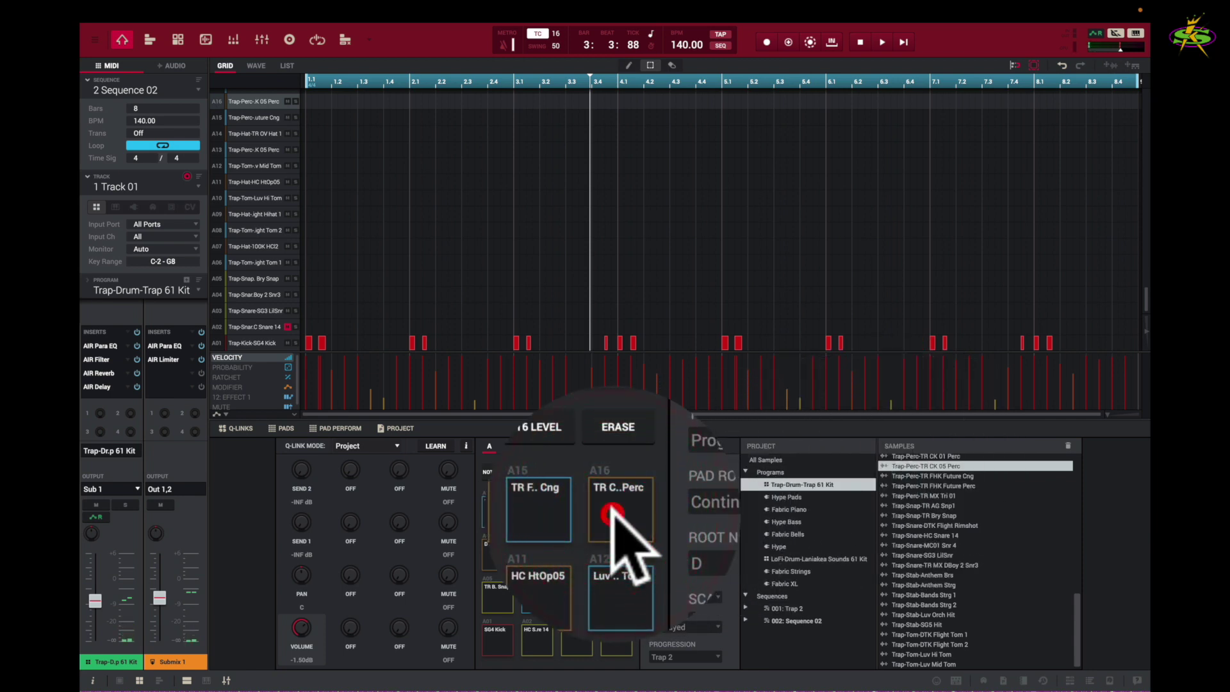
pyautogui.click(612, 507)
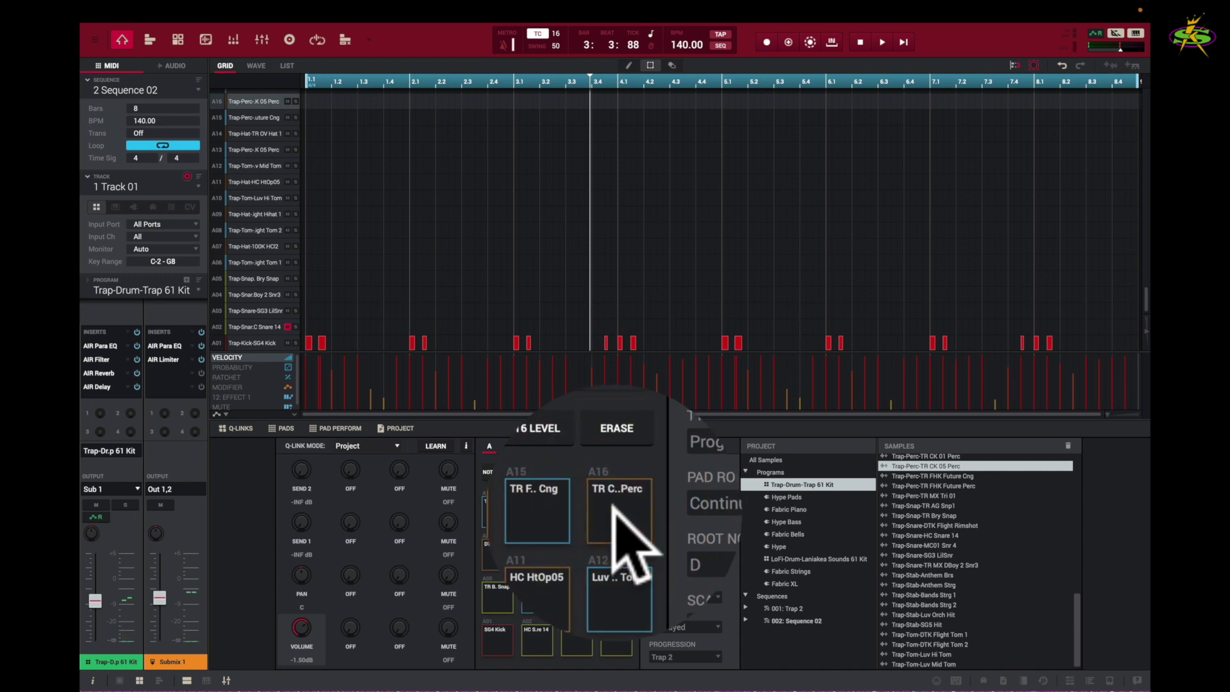
pyautogui.click(613, 506)
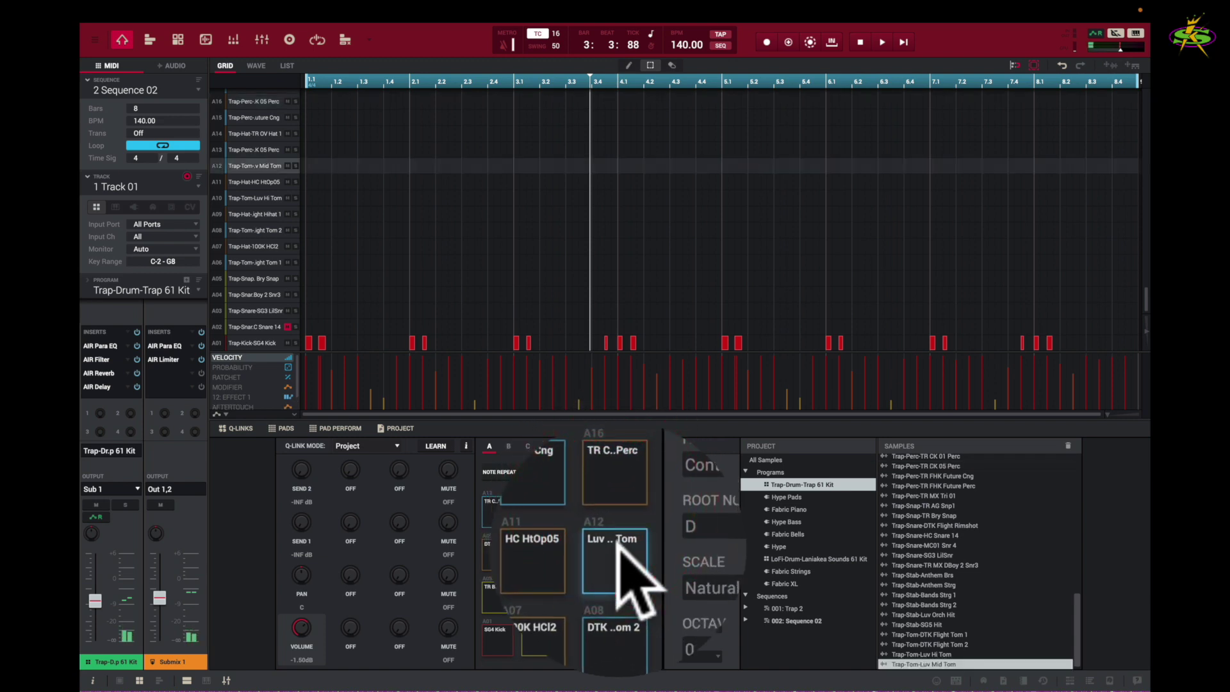
pyautogui.click(578, 542)
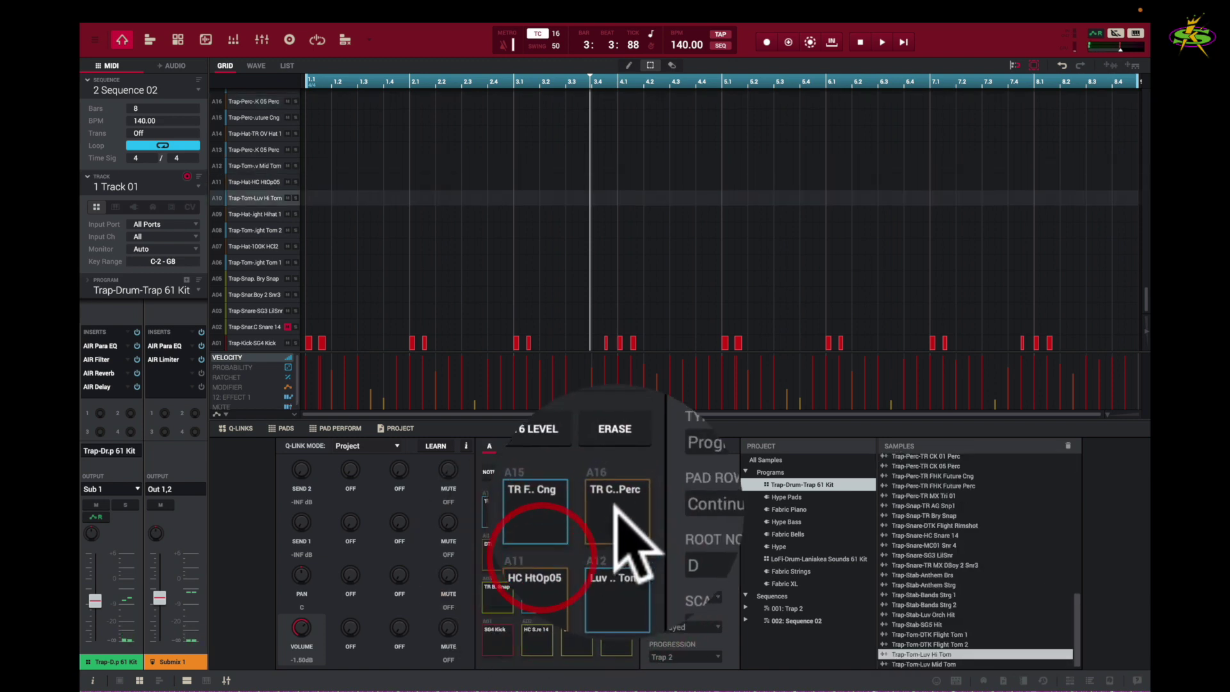
pyautogui.click(615, 506)
pyautogui.click(613, 506)
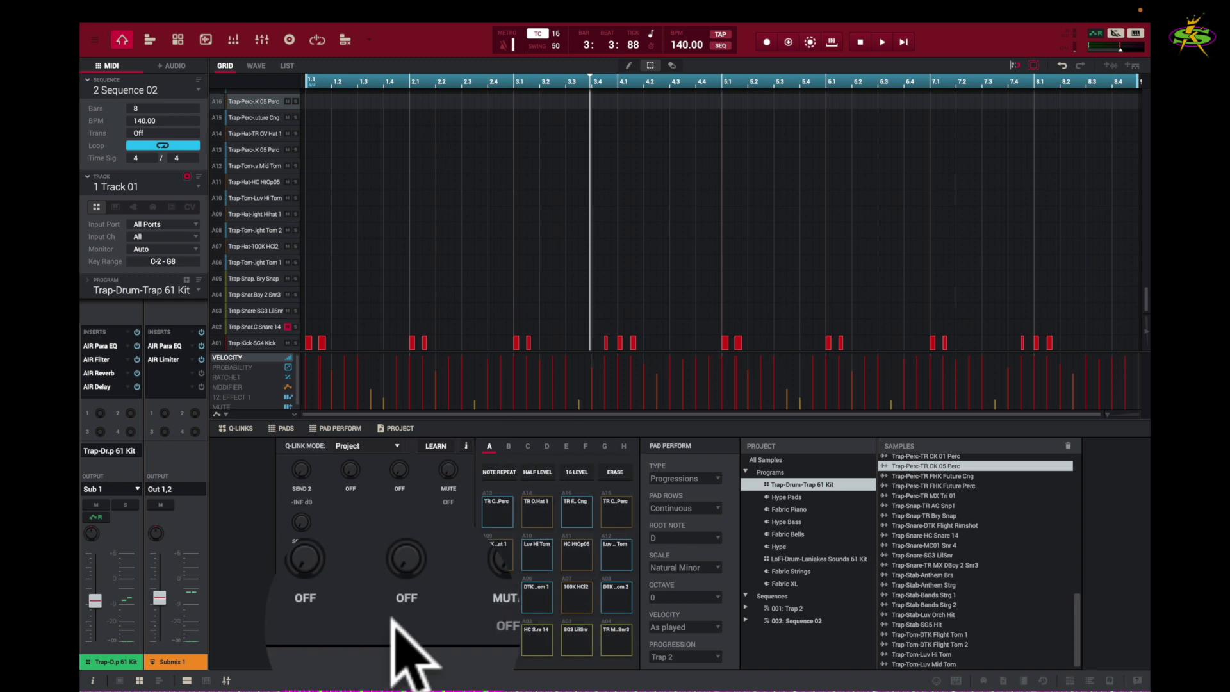
# - In the Mixer window, lower pad A01's channel fader to -8.58 dB
pyautogui.click(223, 666)
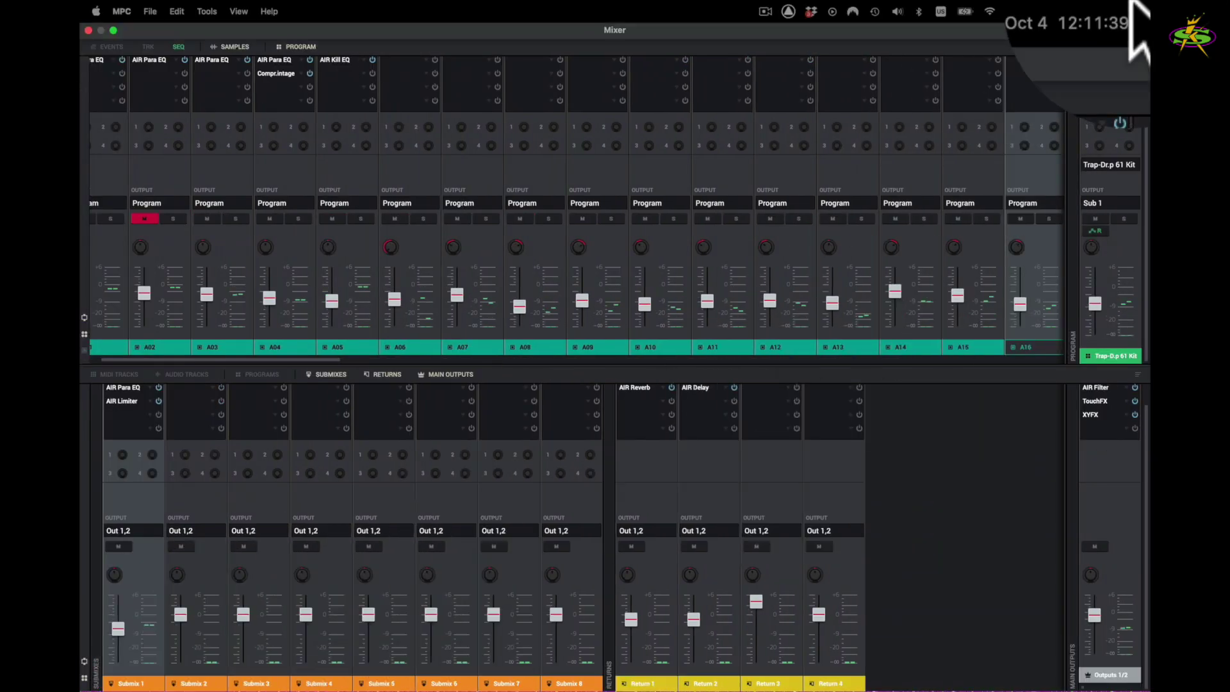
pyautogui.moveTo(1022, 305)
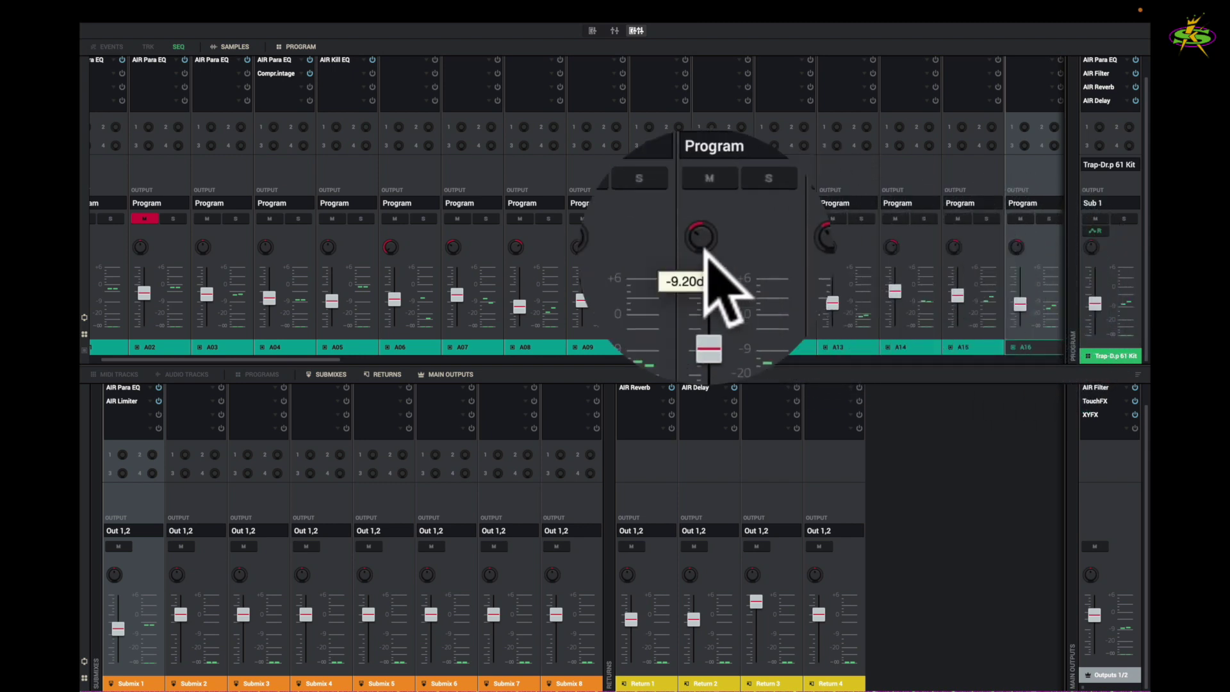
pyautogui.moveTo(453, 247)
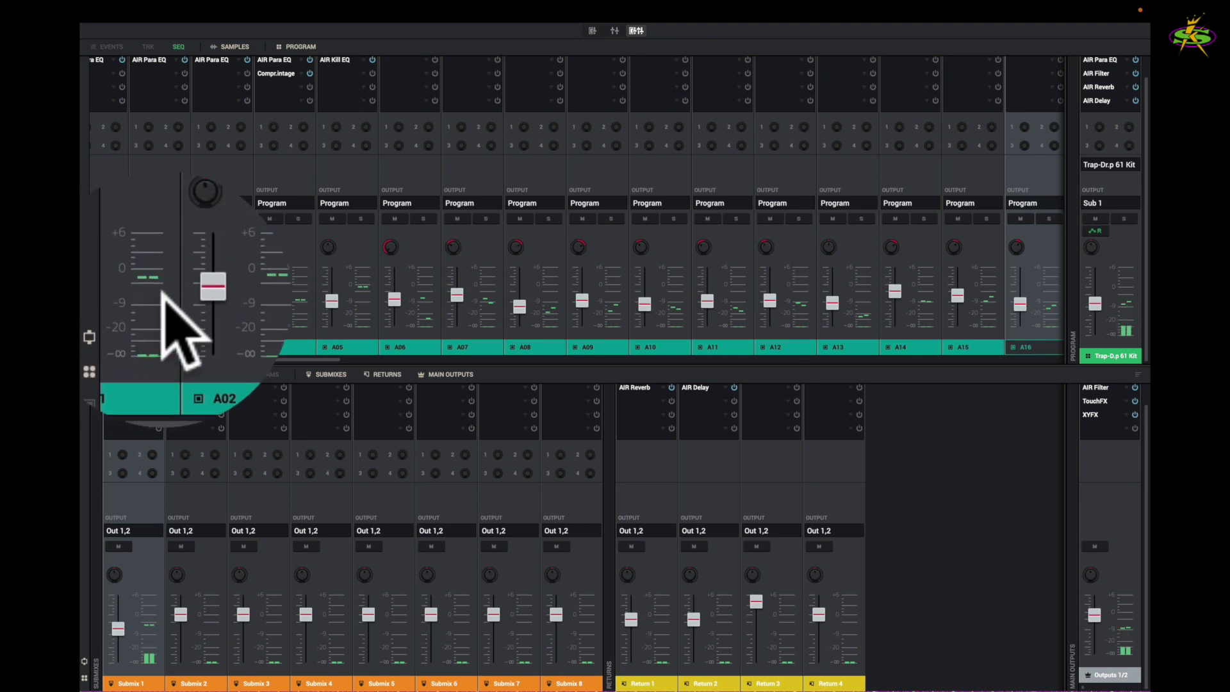
pyautogui.moveTo(208, 293)
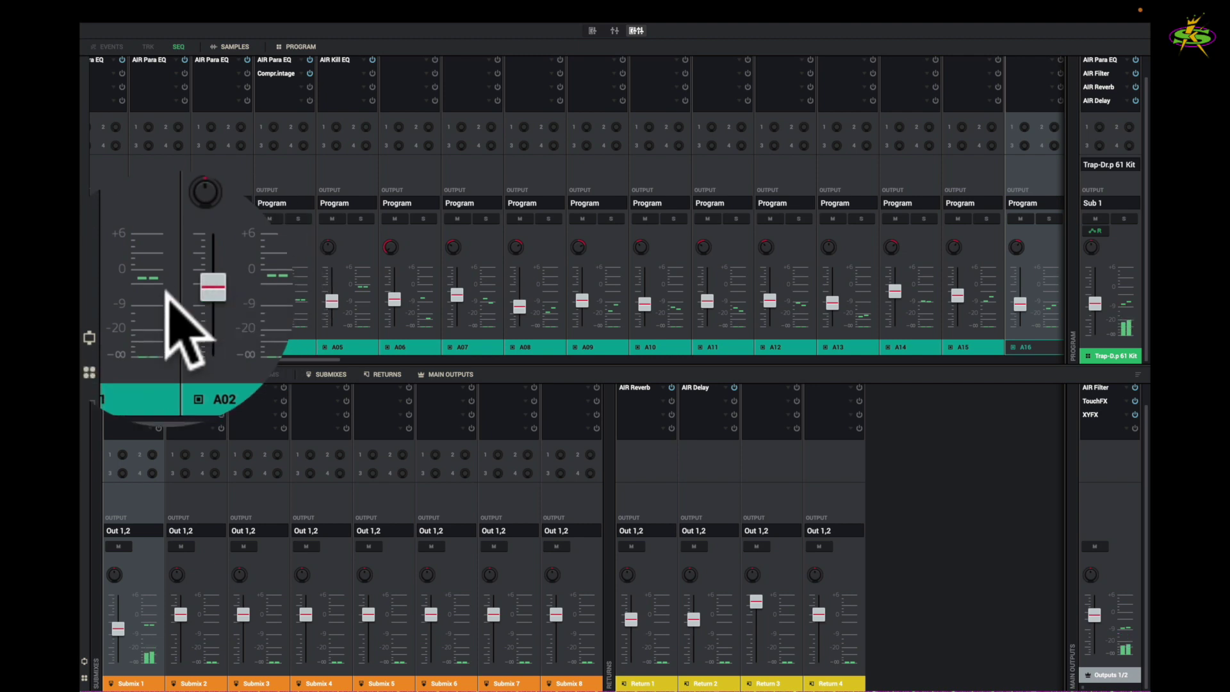
pyautogui.hscroll(-1, 291, 332)
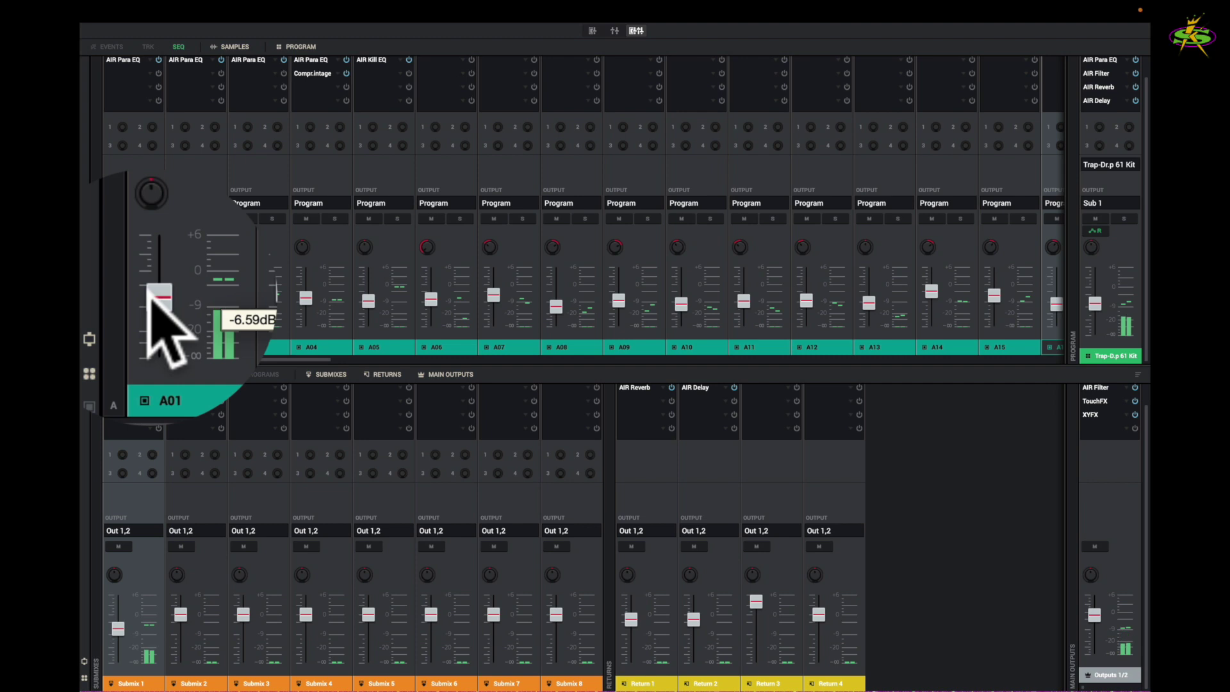
pyautogui.moveTo(151, 296)
pyautogui.mouseDown()
pyautogui.moveTo(151, 275)
pyautogui.moveTo(146, 296)
pyautogui.mouseUp()
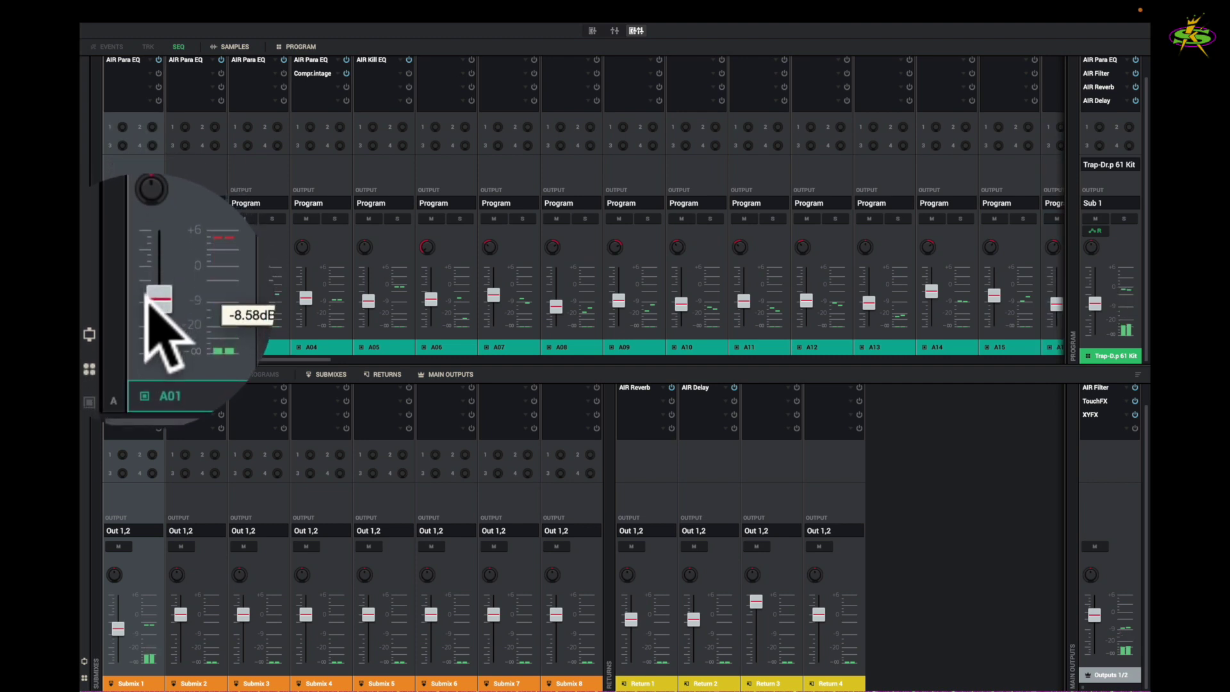
# - Pull the drum kit Program fader down, then bring it back to about -1.8 dB
pyautogui.moveTo(1097, 304)
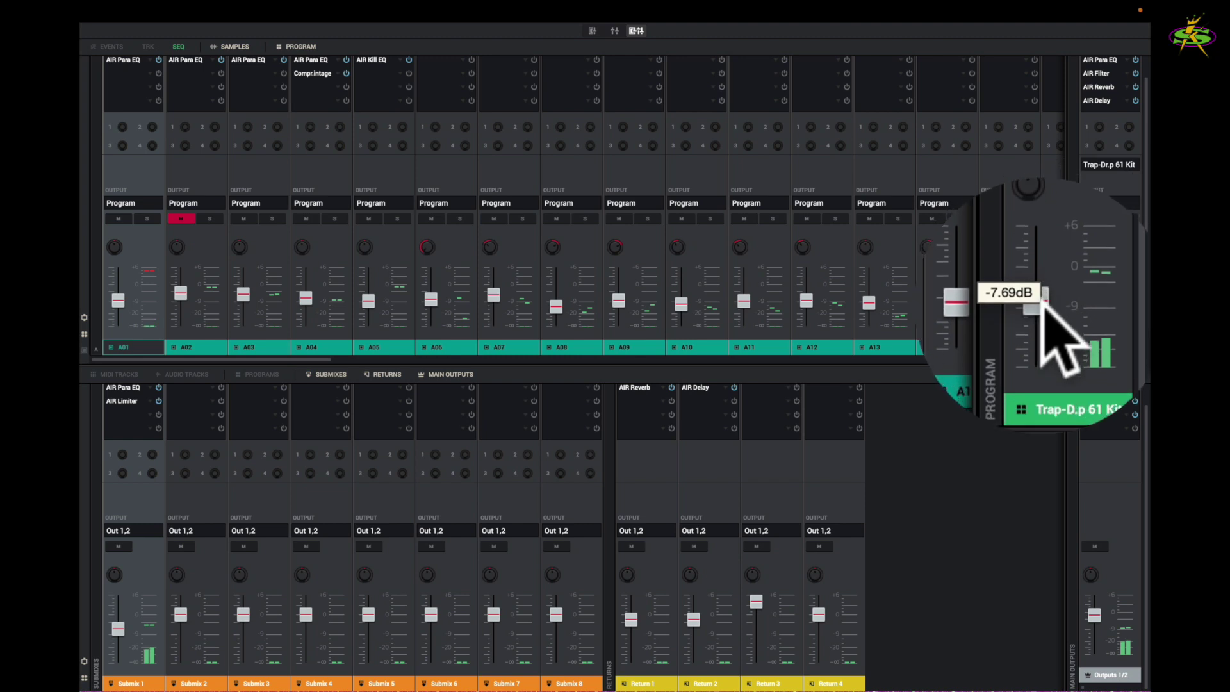
pyautogui.moveTo(1097, 304); pyautogui.dragTo(1097, 322)
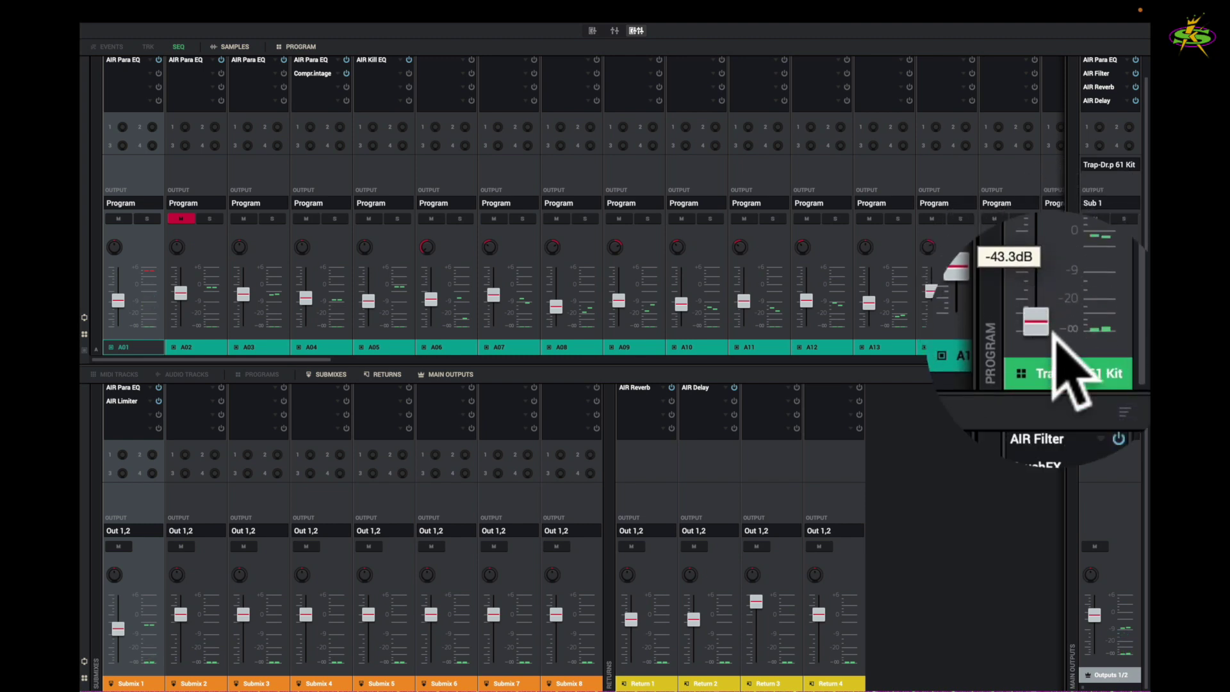
pyautogui.moveTo(1053, 338); pyautogui.dragTo(1042, 286)
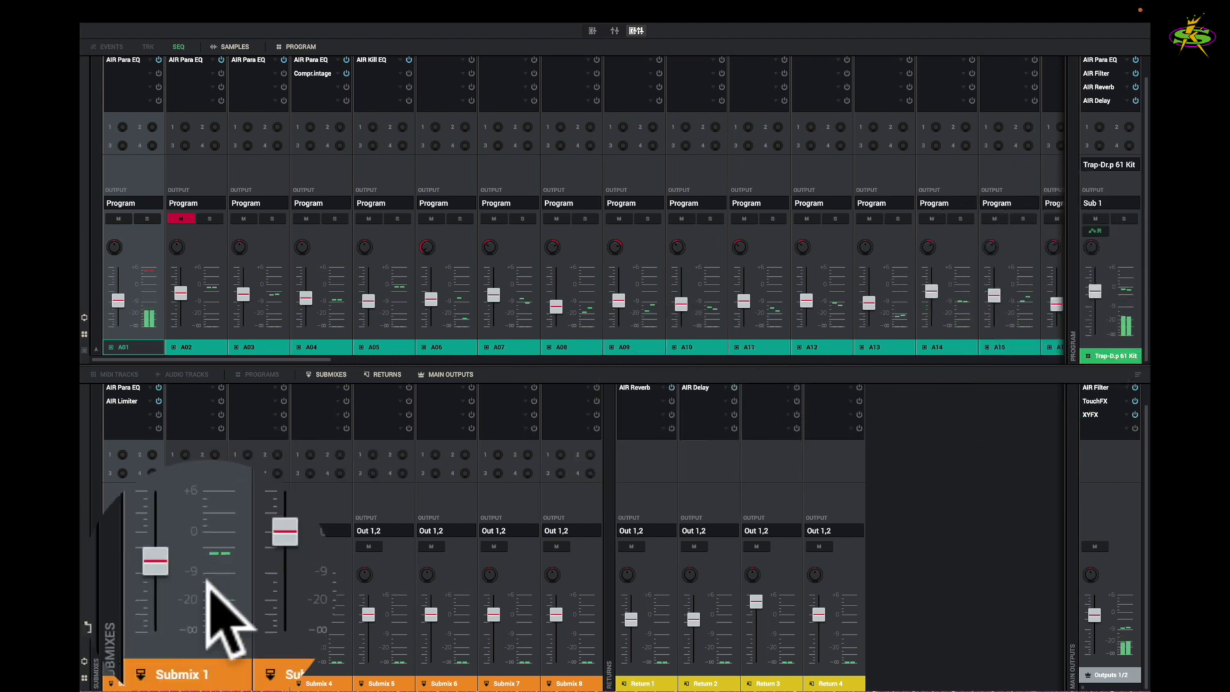
# - Raise Submix 1 to -0.48 dB and nudge the main Outputs 1/2 up to -0.41 dB
pyautogui.moveTo(118, 627)
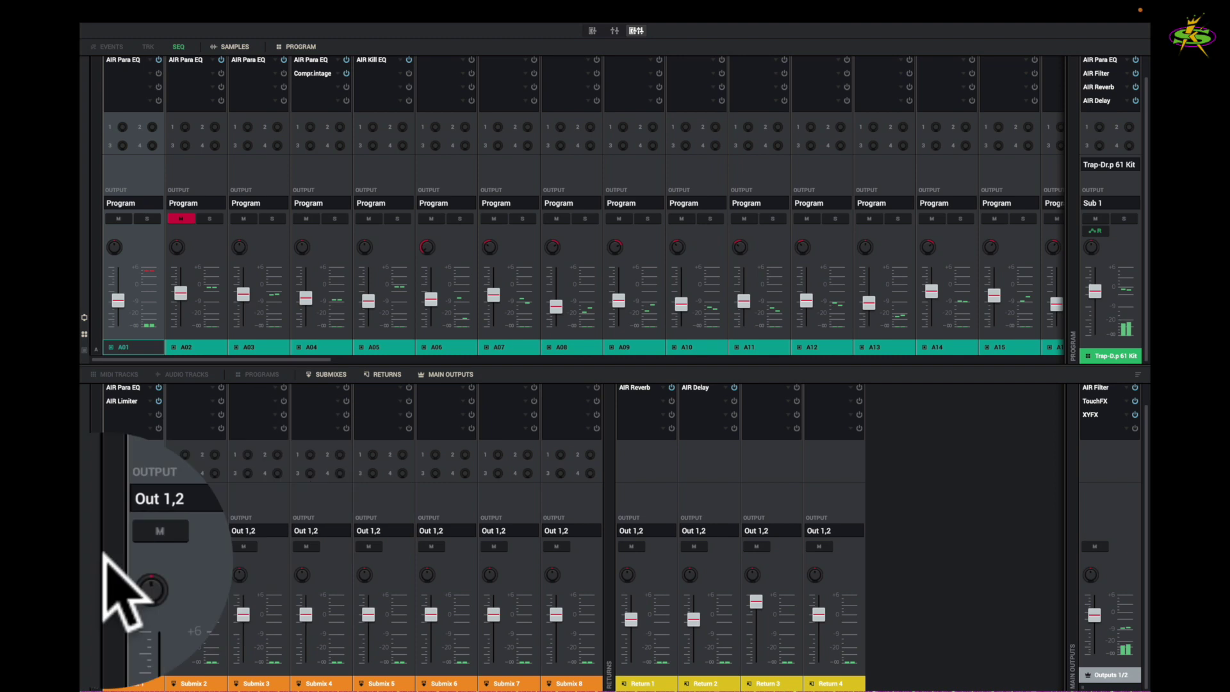
pyautogui.moveTo(118, 629)
pyautogui.moveTo(118, 626); pyautogui.dragTo(118, 615)
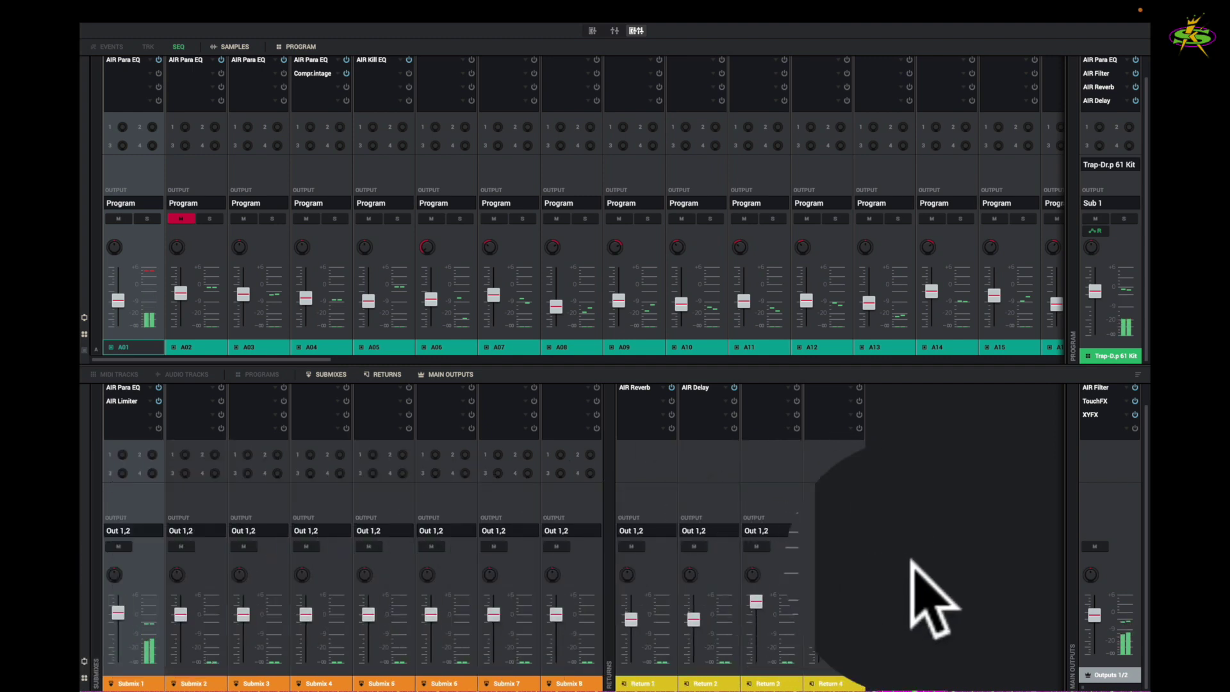
pyautogui.moveTo(1094, 615)
pyautogui.moveTo(1094, 614); pyautogui.dragTo(1097, 606)
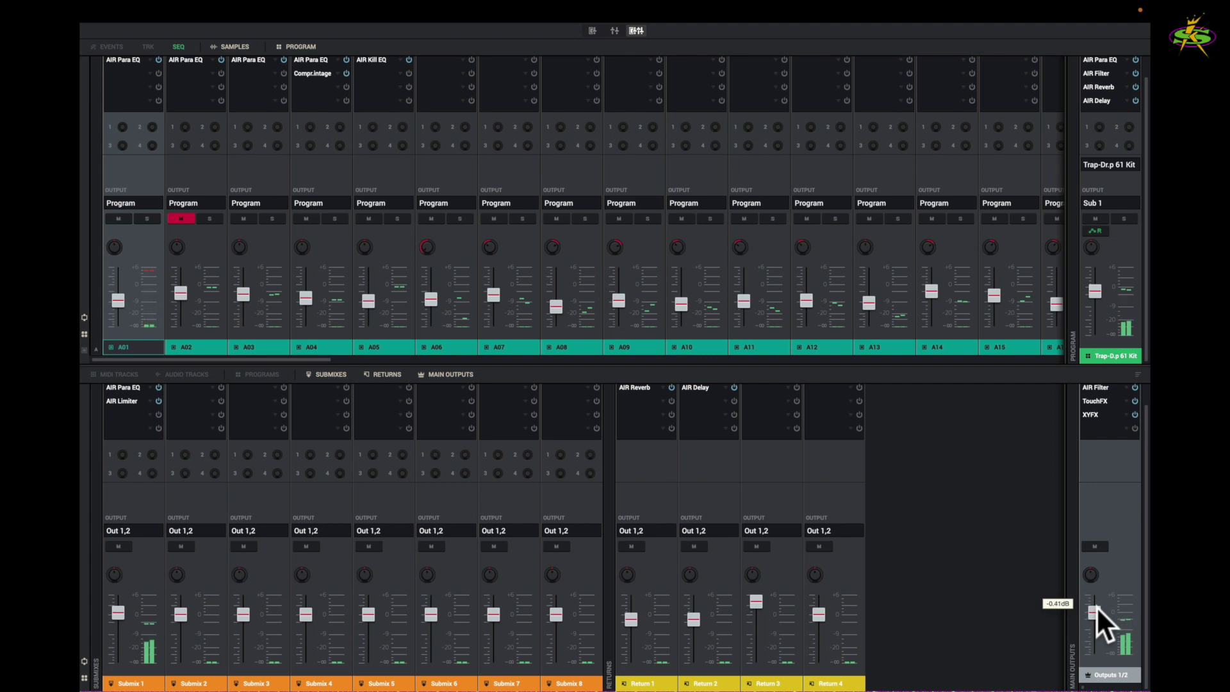